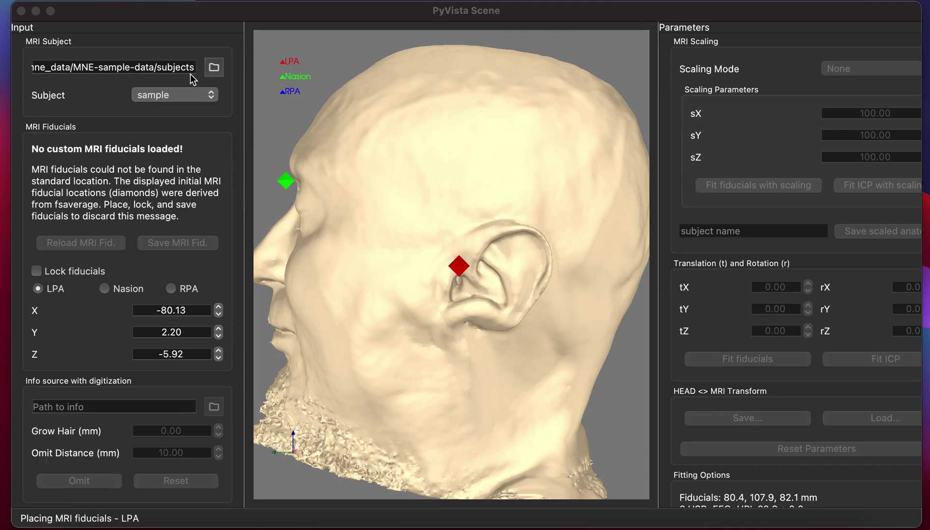
Keep 'sample' as the MRI subject in the Subject list.
{"action": "left_click", "coordinate": [167, 96]}
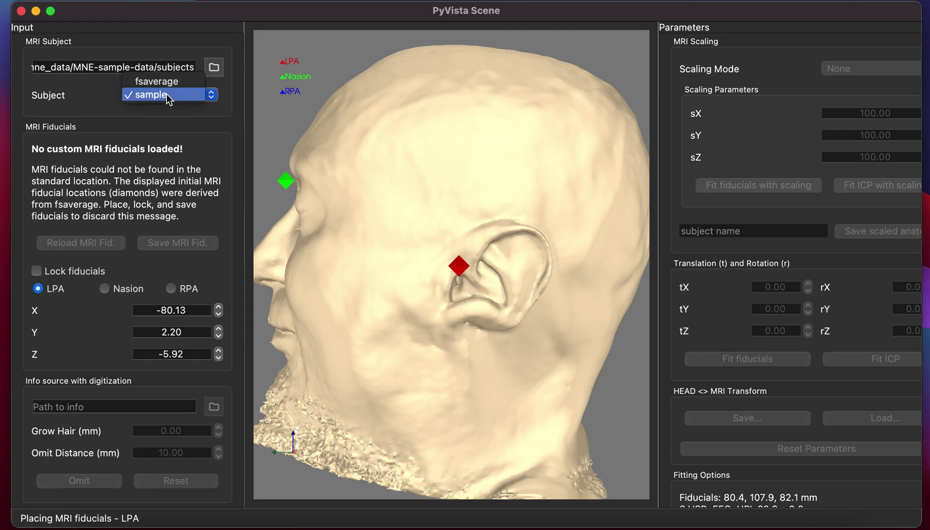
{"action": "left_click", "coordinate": [168, 97]}
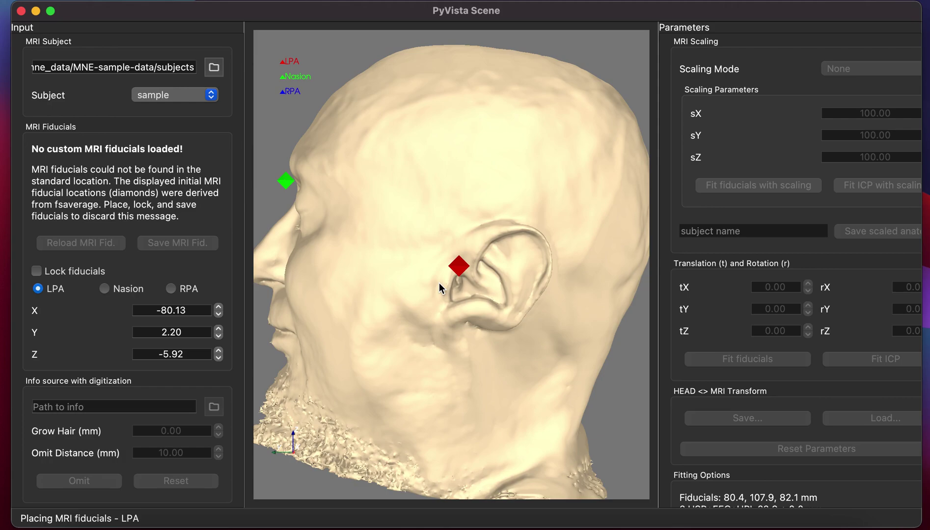
Place the LPA fiducial on the left ear and the Nasion on the nose bridge.
{"action": "left_click", "coordinate": [439, 283]}
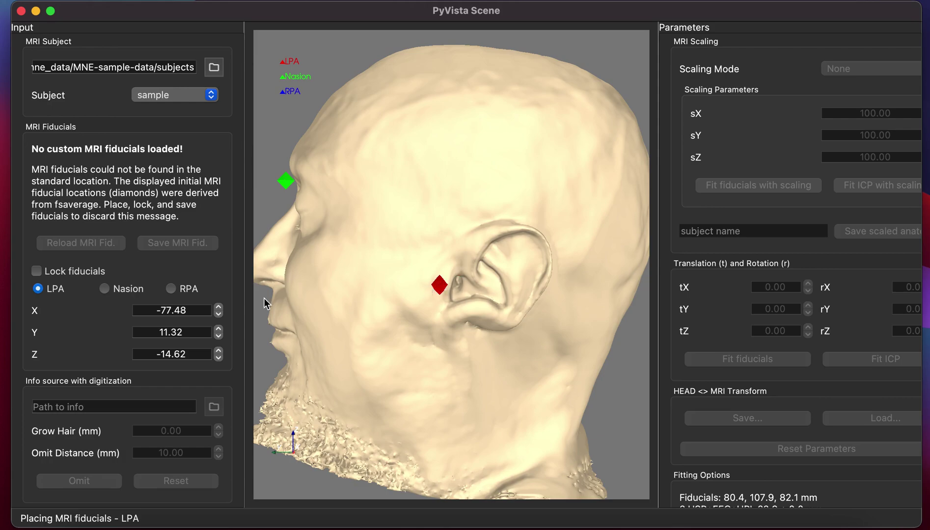
{"action": "left_click", "coordinate": [105, 289]}
{"action": "left_click_drag", "start_coordinate": [425, 186], "coordinate": [483, 189]}
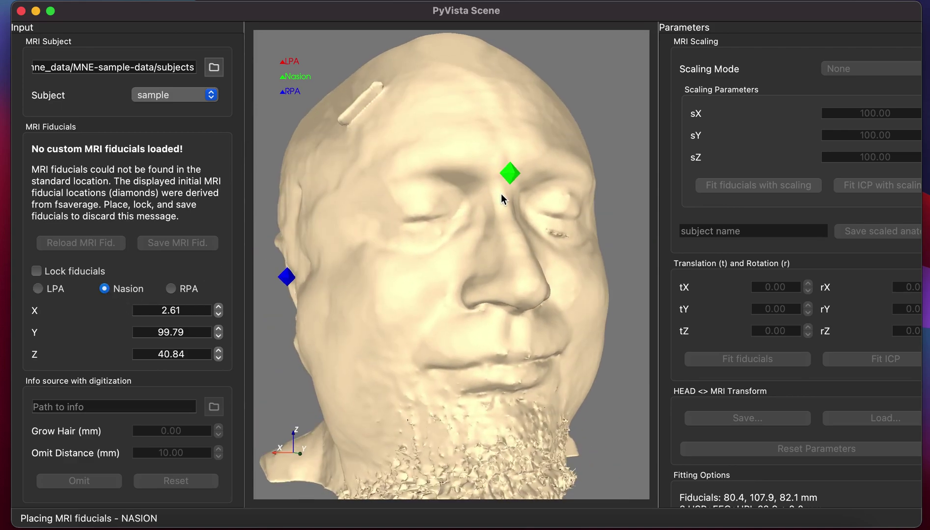
{"action": "left_click", "coordinate": [504, 193]}
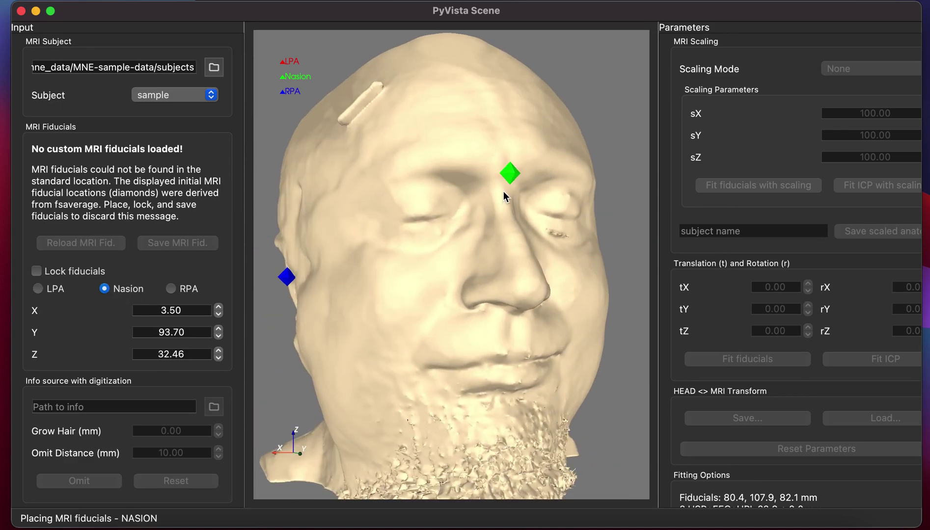
Place the RPA on the right ear, lock the fiducials, and save them to sample-fiducials.fif.
{"action": "left_click", "coordinate": [173, 288]}
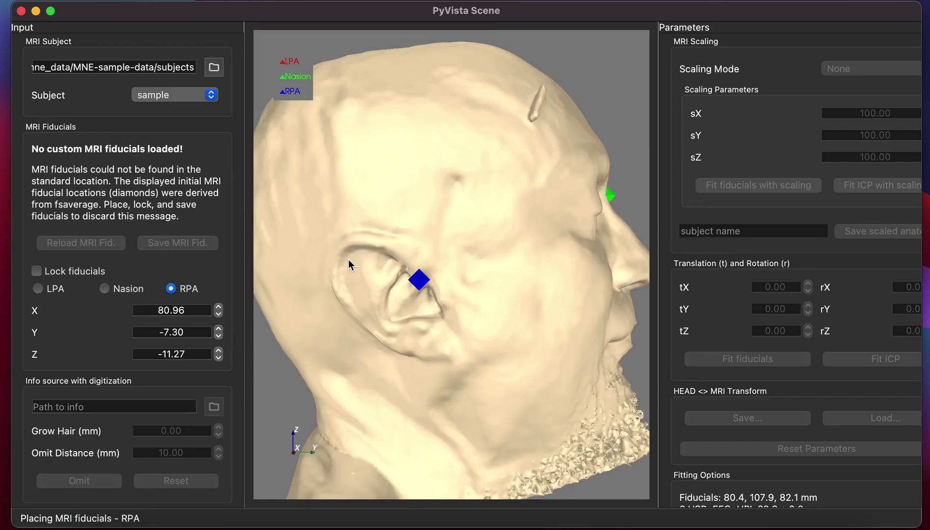
{"action": "left_click", "coordinate": [452, 294]}
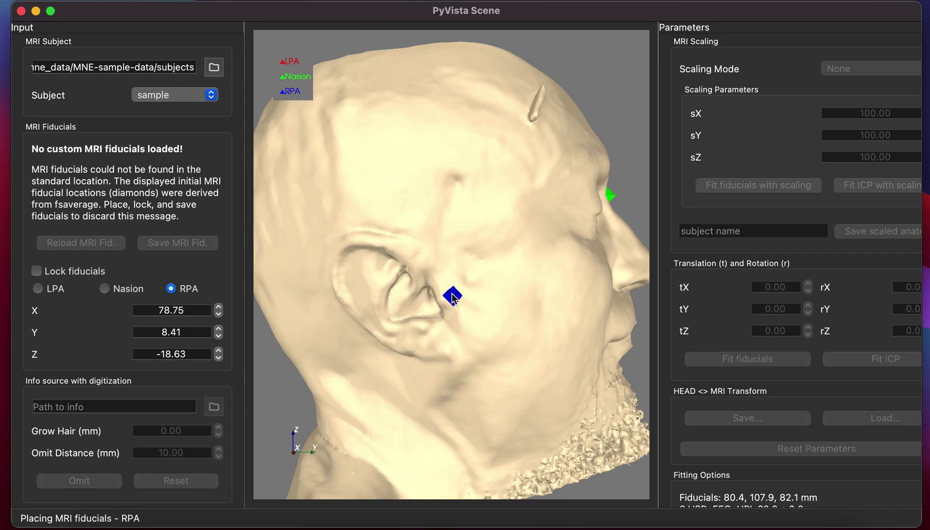
{"action": "left_click", "coordinate": [97, 273]}
{"action": "left_click", "coordinate": [160, 246]}
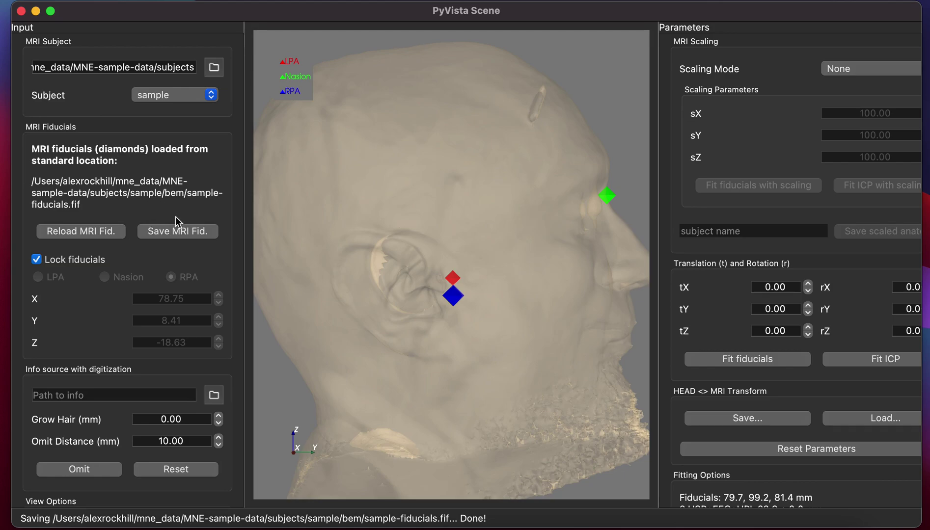
Load digitization info from sample_audvis_filt-0-40_raw.fif through the Path to info file chooser.
{"action": "left_click", "coordinate": [214, 395]}
{"action": "scroll", "coordinate": [382, 275], "scroll_direction": "down", "scroll_amount": 2}
{"action": "scroll", "coordinate": [382, 271], "scroll_direction": "down", "scroll_amount": 8}
{"action": "left_click", "coordinate": [397, 259]}
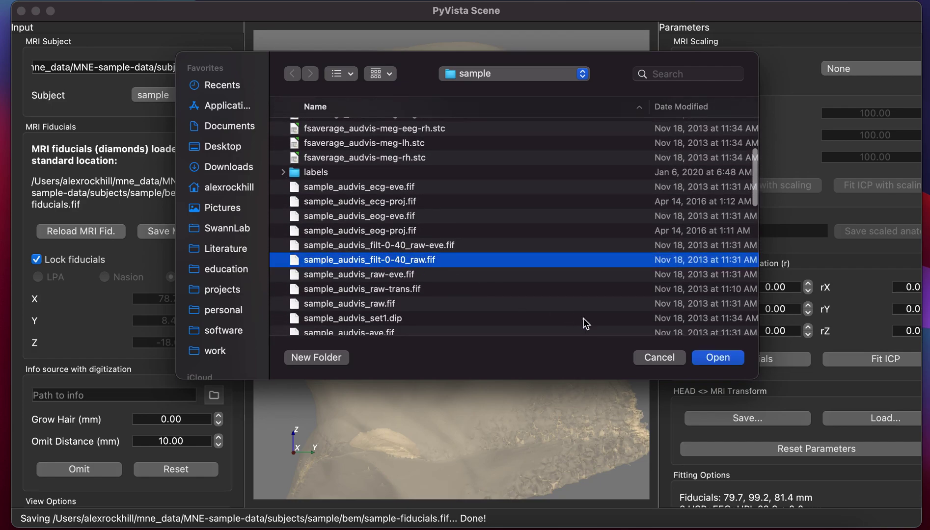
{"action": "left_click", "coordinate": [711, 359]}
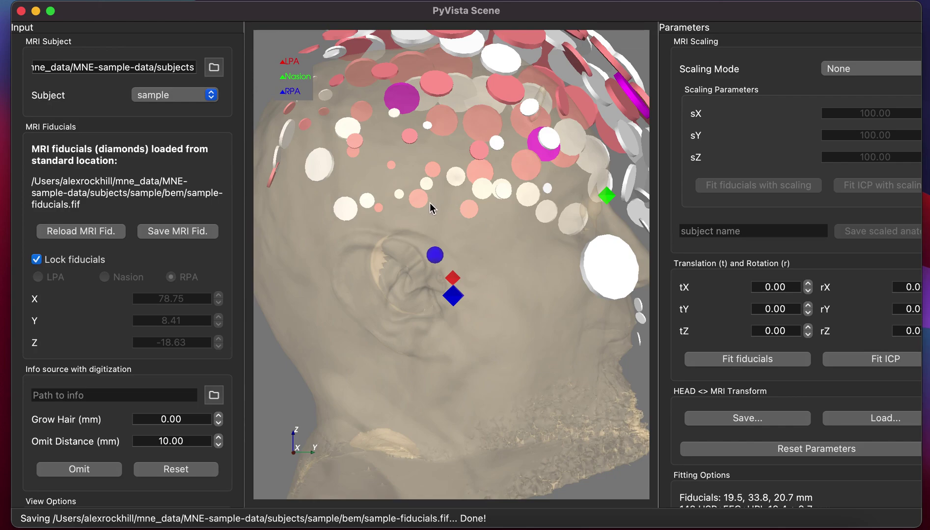
Toggle the MEG helmet on and off, then raise the head surface opacity.
{"action": "scroll", "coordinate": [147, 387], "scroll_direction": "down", "scroll_amount": 3}
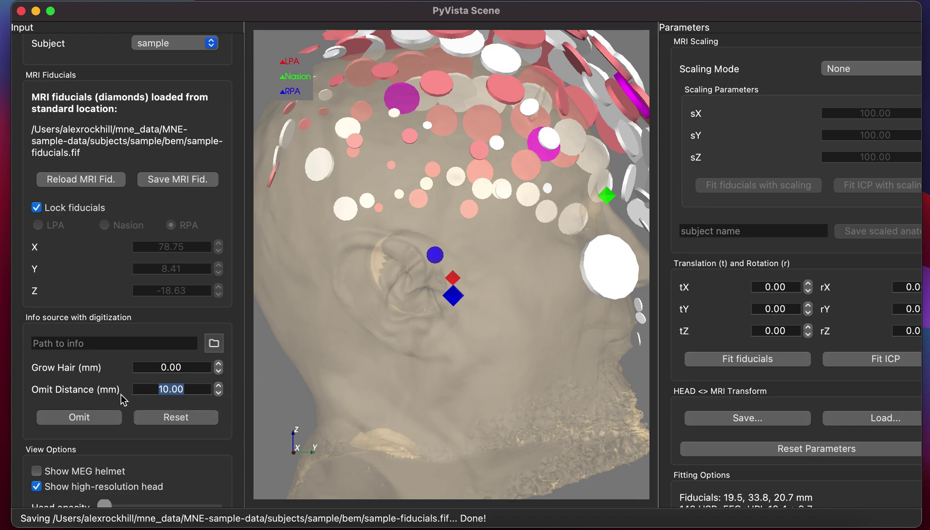
{"action": "scroll", "coordinate": [140, 422], "scroll_direction": "down", "scroll_amount": 2}
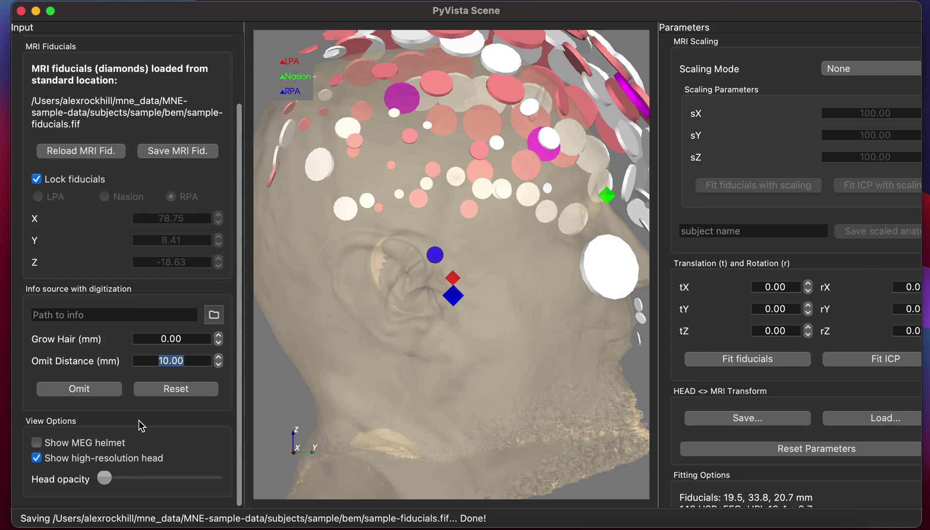
{"action": "left_click", "coordinate": [90, 446]}
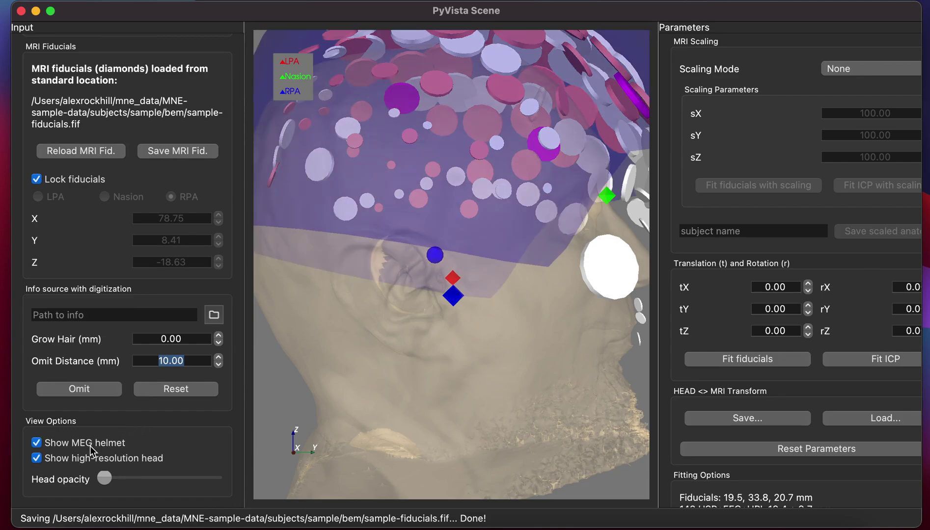
{"action": "left_click", "coordinate": [90, 446]}
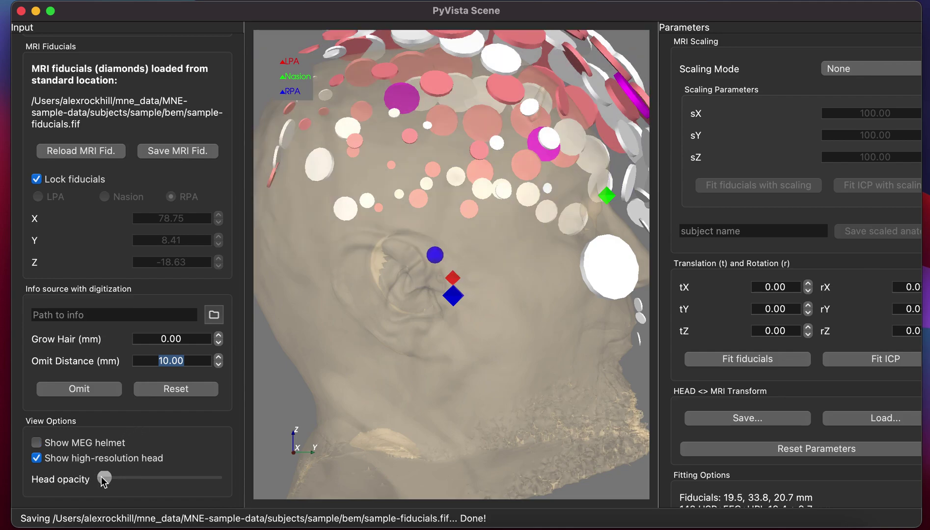
{"action": "left_click_drag", "start_coordinate": [104, 481], "coordinate": [133, 479]}
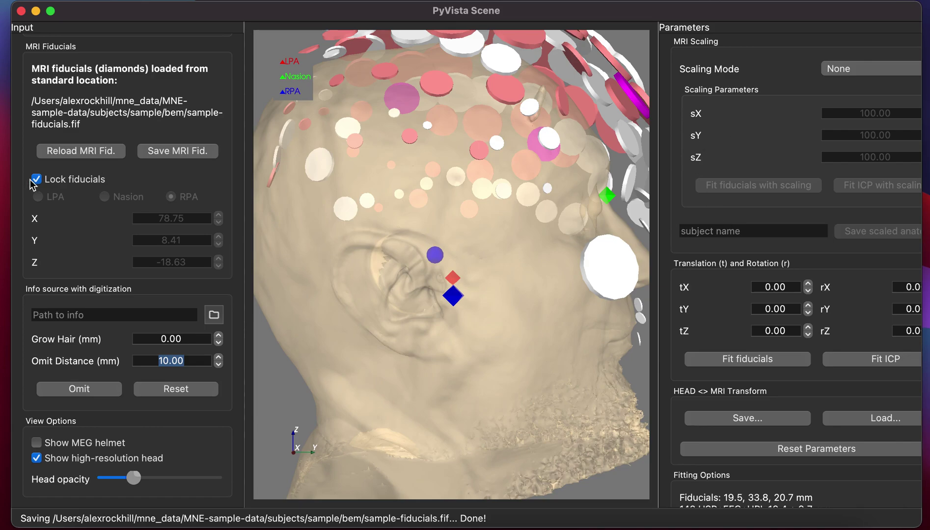
{"action": "scroll", "coordinate": [119, 166], "scroll_direction": "up", "scroll_amount": 4}
{"action": "left_click", "coordinate": [167, 94]}
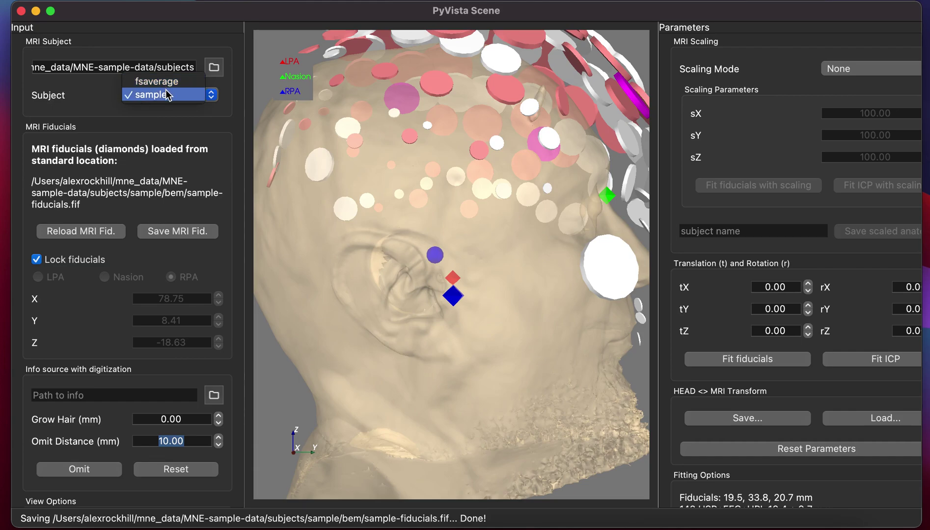
{"action": "left_click", "coordinate": [773, 122]}
{"action": "left_click", "coordinate": [853, 69]}
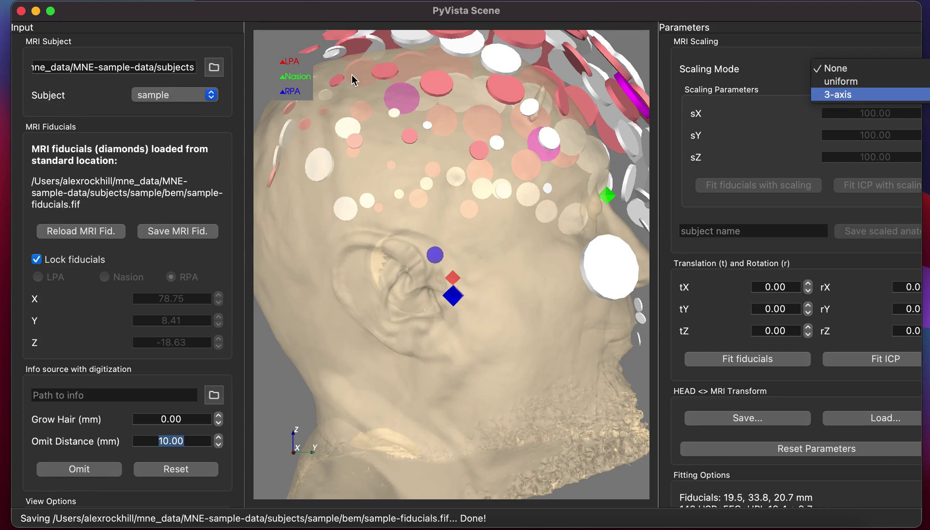
{"action": "left_click", "coordinate": [195, 37]}
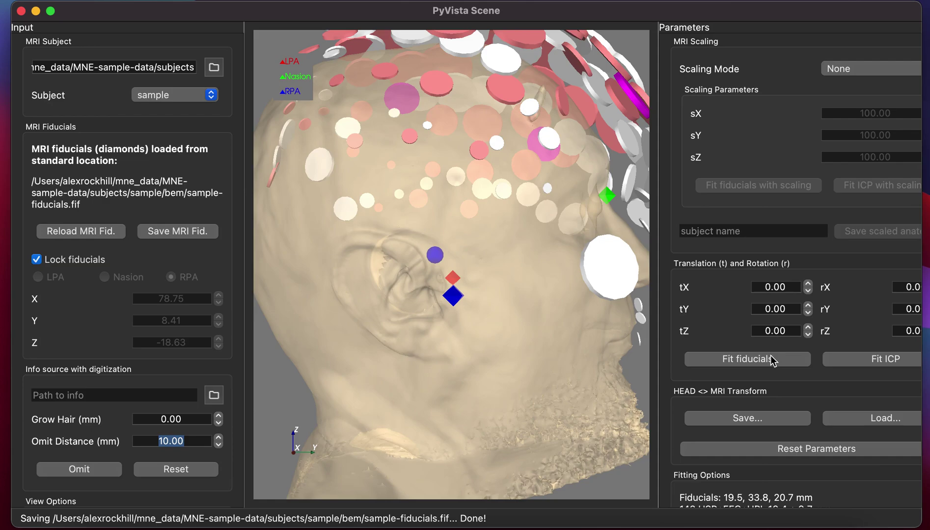
Fit by fiducials, omit the one stray head point leaving 77, and inspect the fit.
{"action": "left_click", "coordinate": [736, 359]}
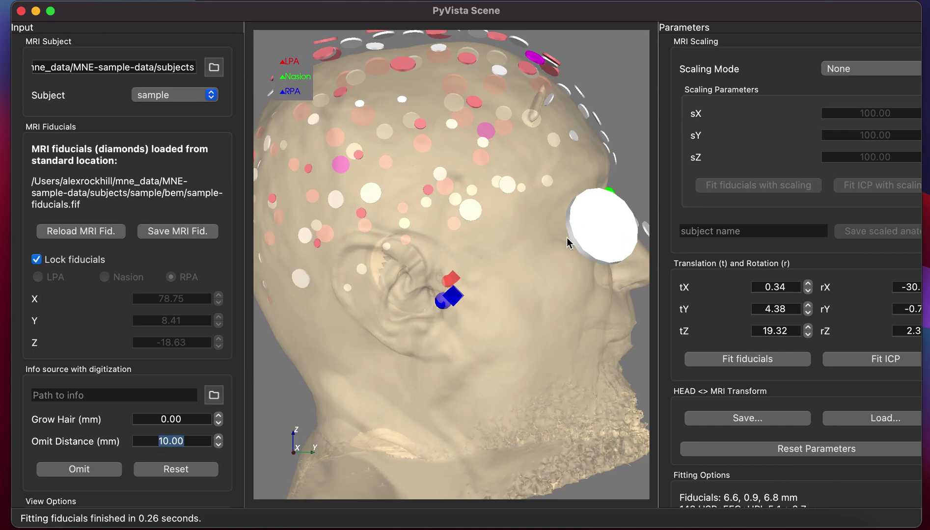
{"action": "left_click", "coordinate": [79, 469]}
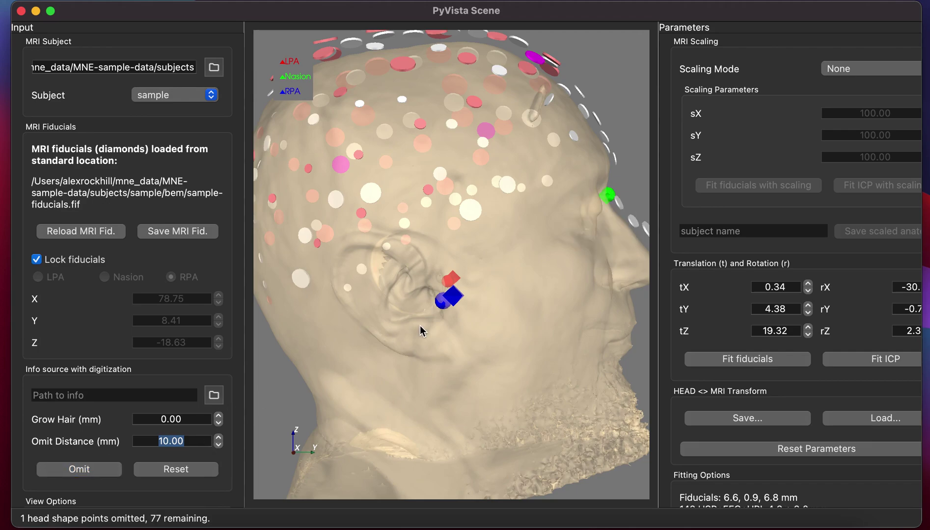
{"action": "left_click_drag", "start_coordinate": [478, 248], "coordinate": [430, 261]}
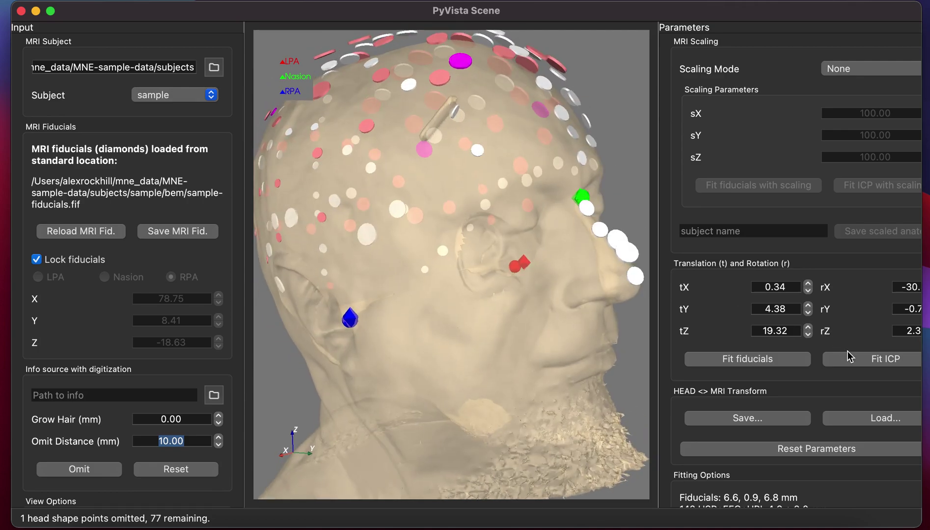
Run the ICP fit, converging in 11 iterations at 2.21 mm mean head-point error.
{"action": "left_click", "coordinate": [870, 360]}
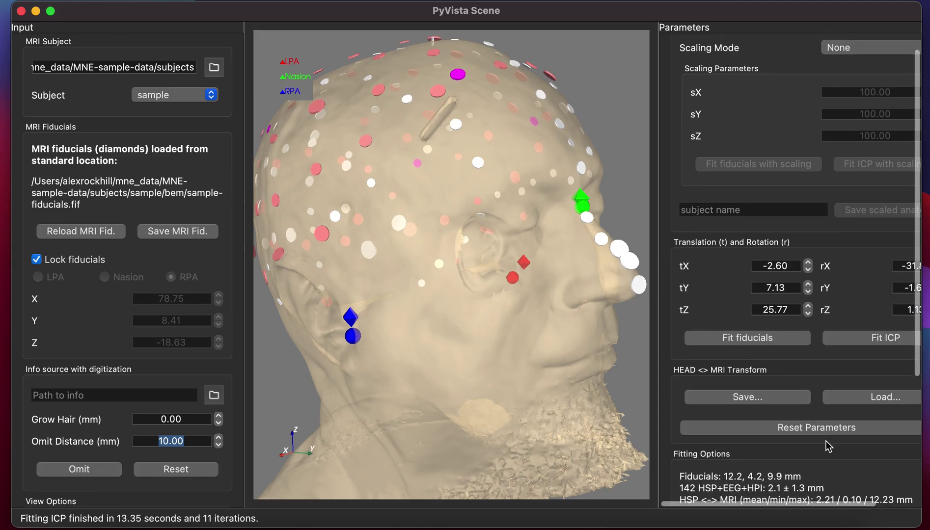
{"action": "scroll", "coordinate": [828, 444], "scroll_direction": "down", "scroll_amount": 2}
Nudge tX up to -0.60, tY down to 6.13, and rX up to -29.86.
{"action": "scroll", "coordinate": [828, 444], "scroll_direction": "down", "scroll_amount": 1}
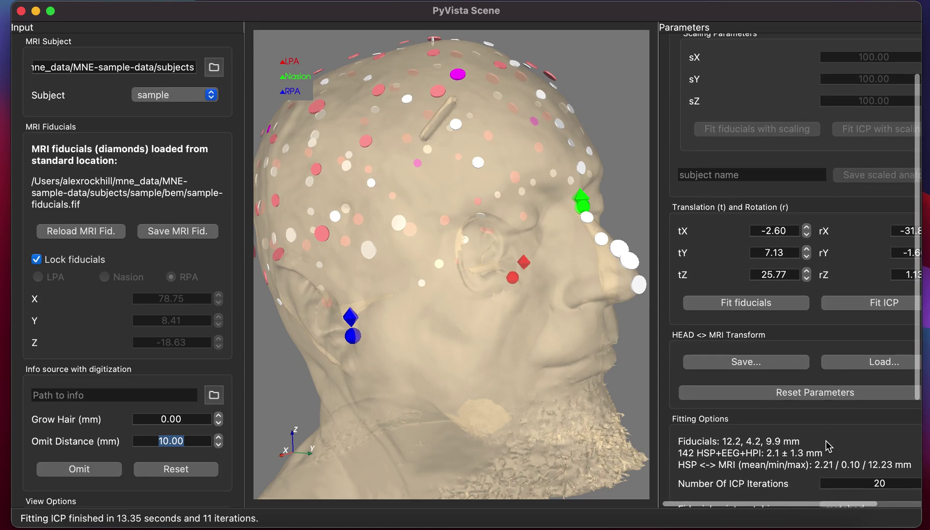
{"action": "left_click", "coordinate": [806, 226]}
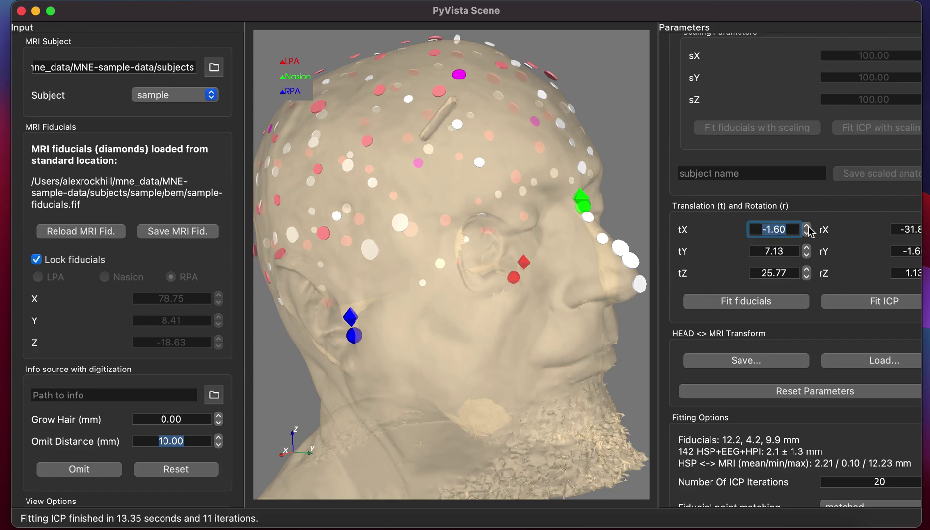
{"action": "left_click", "coordinate": [806, 226]}
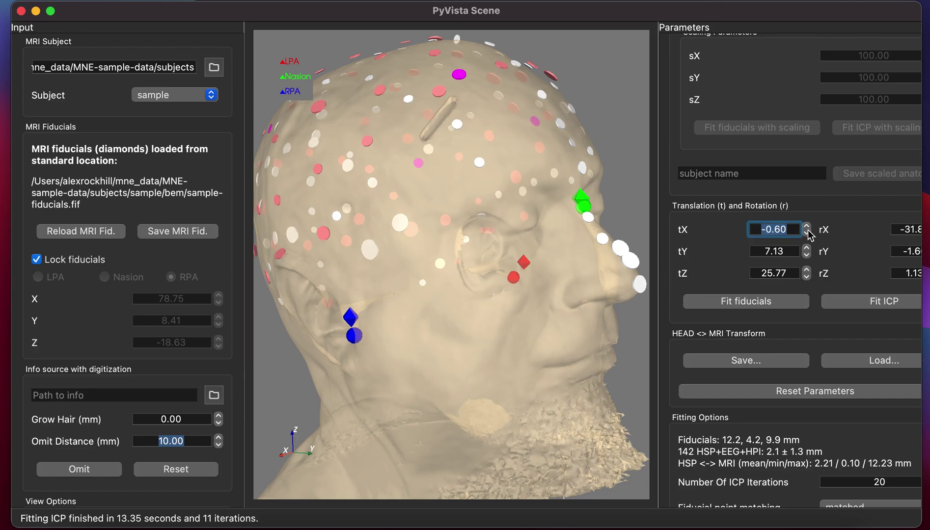
{"action": "left_click", "coordinate": [807, 255]}
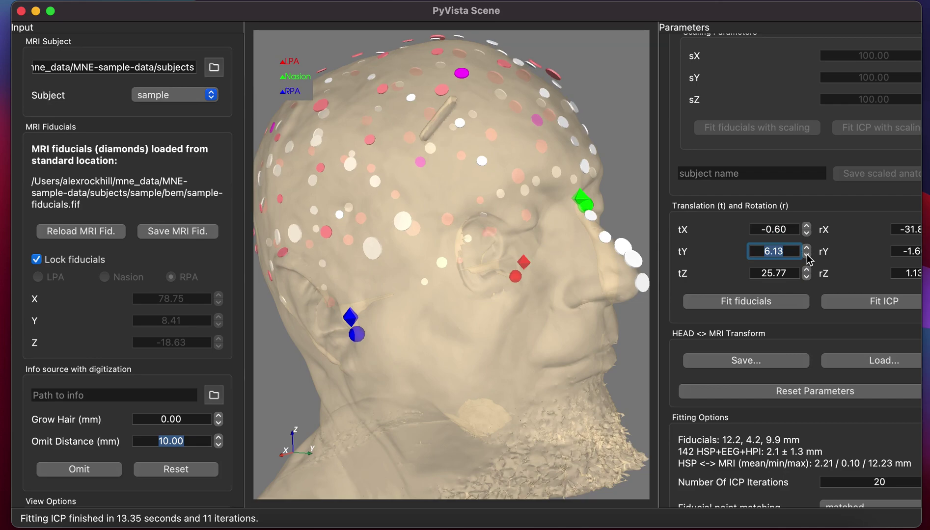
{"action": "scroll", "coordinate": [815, 255], "scroll_direction": "right", "scroll_amount": 3}
{"action": "left_click", "coordinate": [895, 227]}
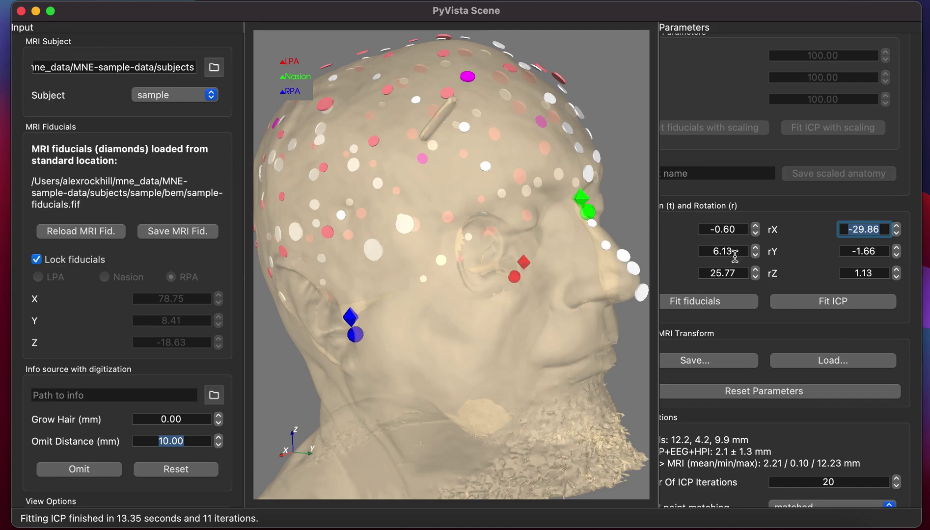
Raise rX to -28.86 while comparing the fit with the head opaque and semi-transparent.
{"action": "scroll", "coordinate": [172, 441], "scroll_direction": "down", "scroll_amount": 10}
{"action": "scroll", "coordinate": [118, 432], "scroll_direction": "down", "scroll_amount": 5}
{"action": "left_click_drag", "start_coordinate": [134, 478], "coordinate": [212, 478]}
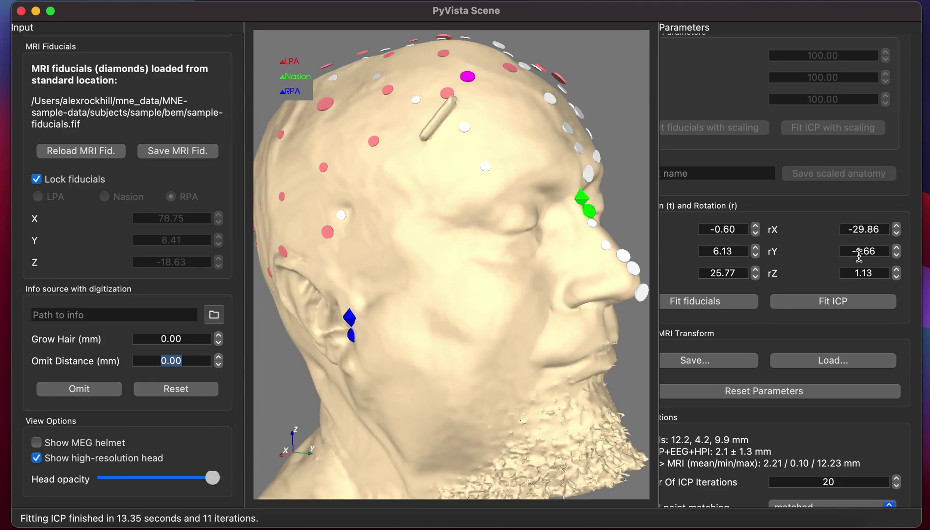
{"action": "left_click", "coordinate": [896, 227]}
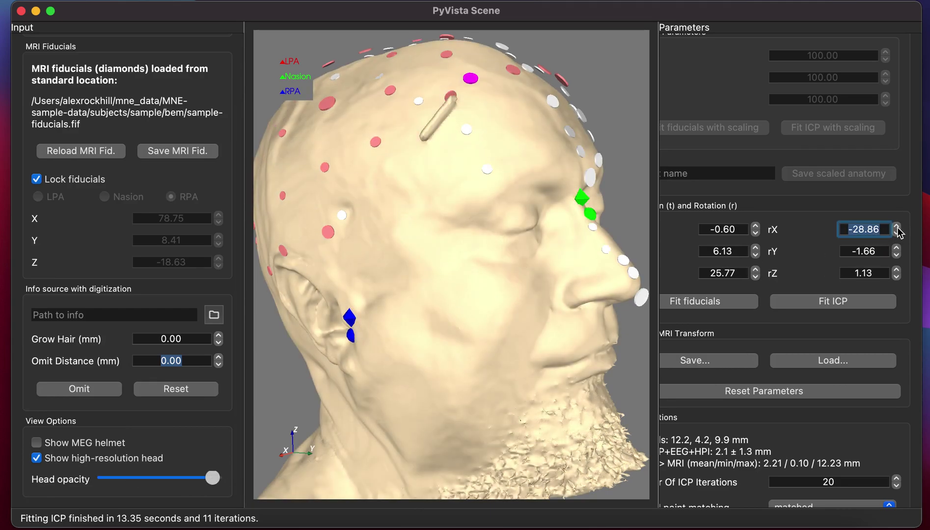
{"action": "left_click_drag", "start_coordinate": [211, 479], "coordinate": [138, 482]}
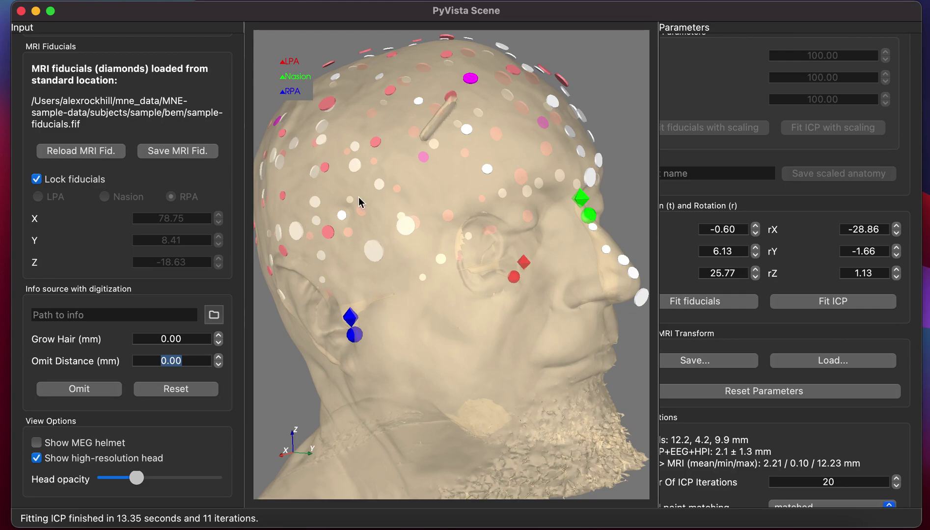
{"action": "mouse_move", "coordinate": [136, 478]}
{"action": "left_mouse_down"}
{"action": "mouse_move", "coordinate": [218, 479]}
{"action": "mouse_move", "coordinate": [96, 474]}
{"action": "mouse_move", "coordinate": [123, 478]}
{"action": "left_mouse_up"}
Open the Save... dialog under HEAD <> MRI Transform for the head–MRI transform.
{"action": "scroll", "coordinate": [756, 388], "scroll_direction": "left", "scroll_amount": 2}
{"action": "scroll", "coordinate": [756, 388], "scroll_direction": "up", "scroll_amount": 1}
{"action": "left_click", "coordinate": [751, 371]}
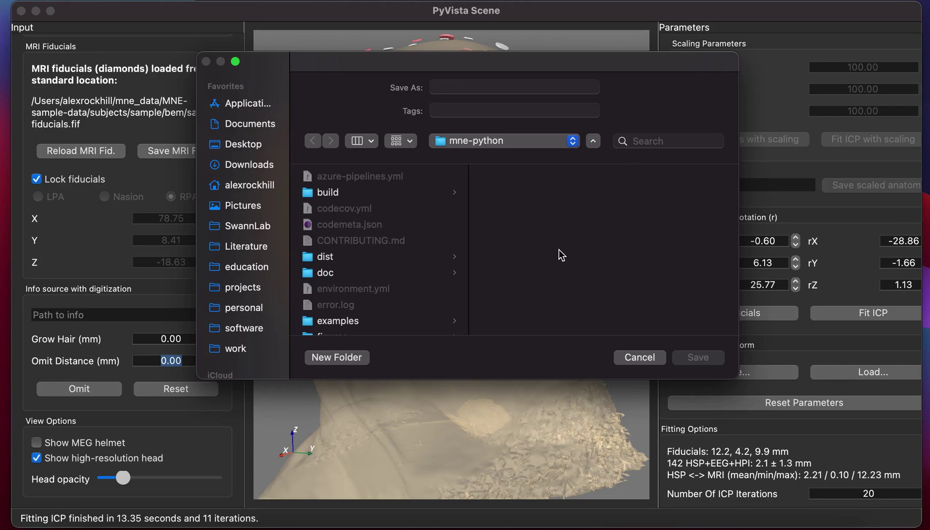